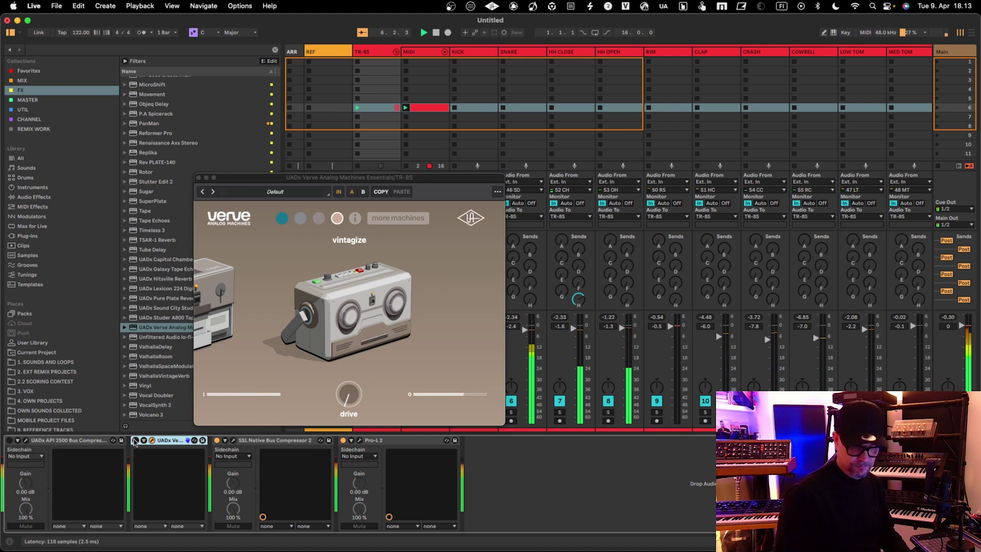
Stop playback and wrap the TR-8S track's UADx Verve device in an Audio Effect Rack, showing the rack's chain list.
key(space)
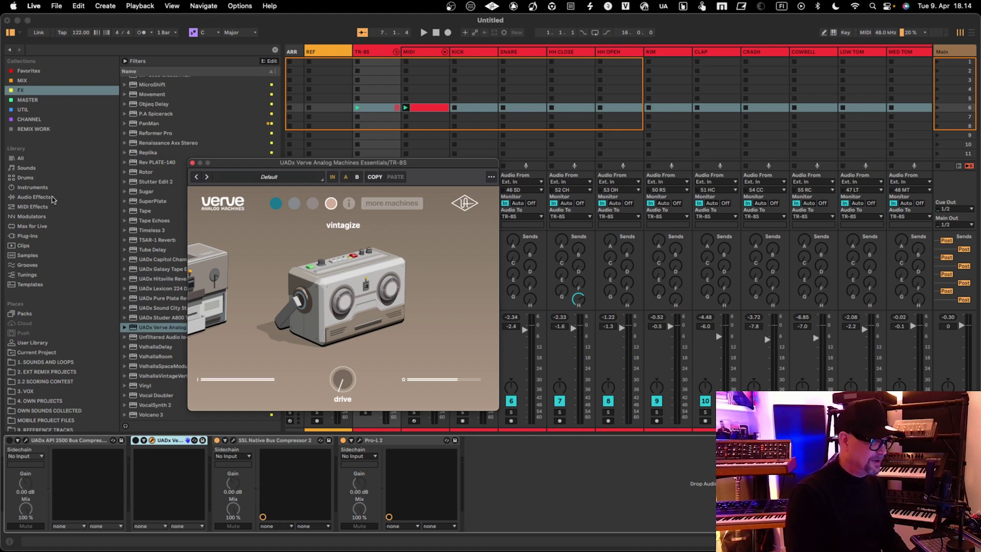
click(53, 198)
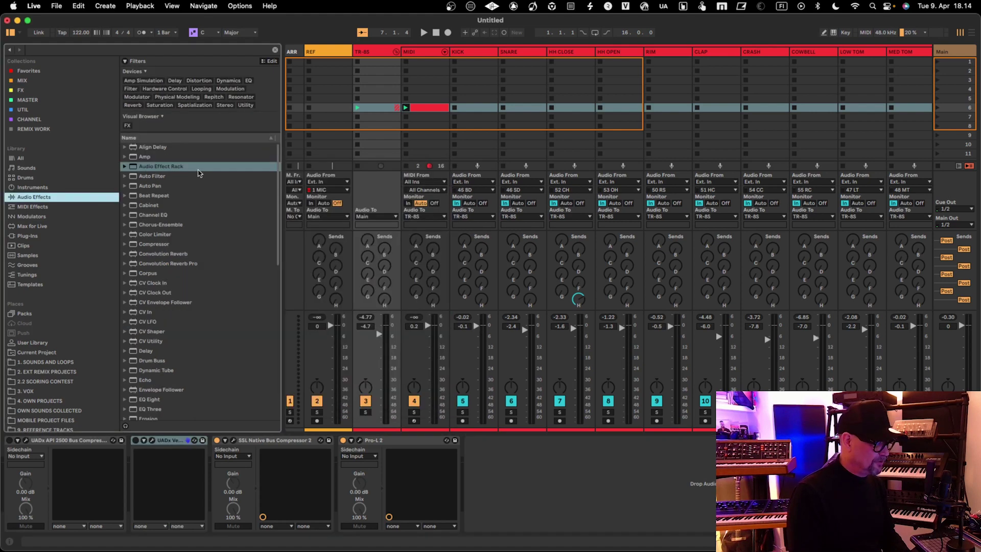
drag(194, 169, 165, 449)
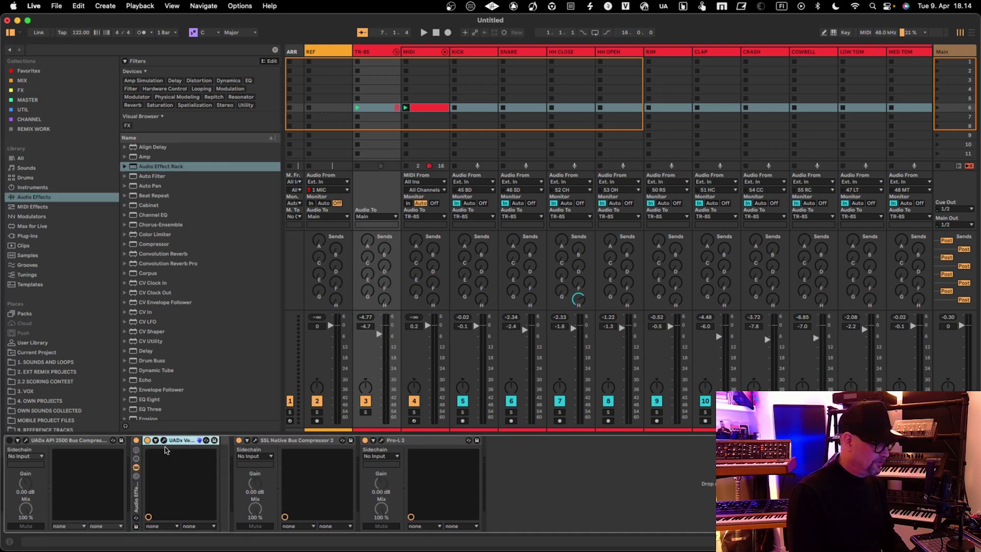
click(137, 478)
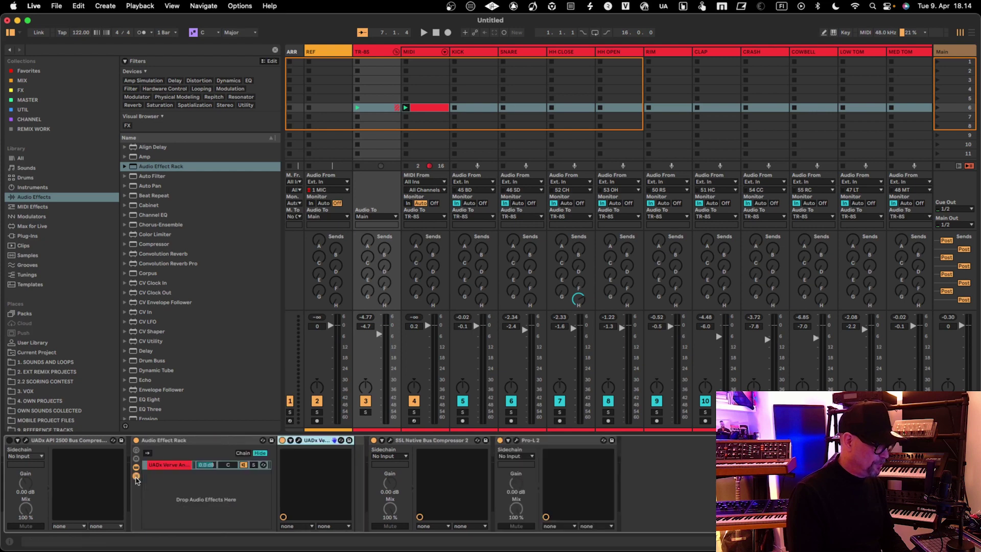
Create an empty second chain in the Audio Effect Rack below the UADx Verve chain.
right_click(169, 483)
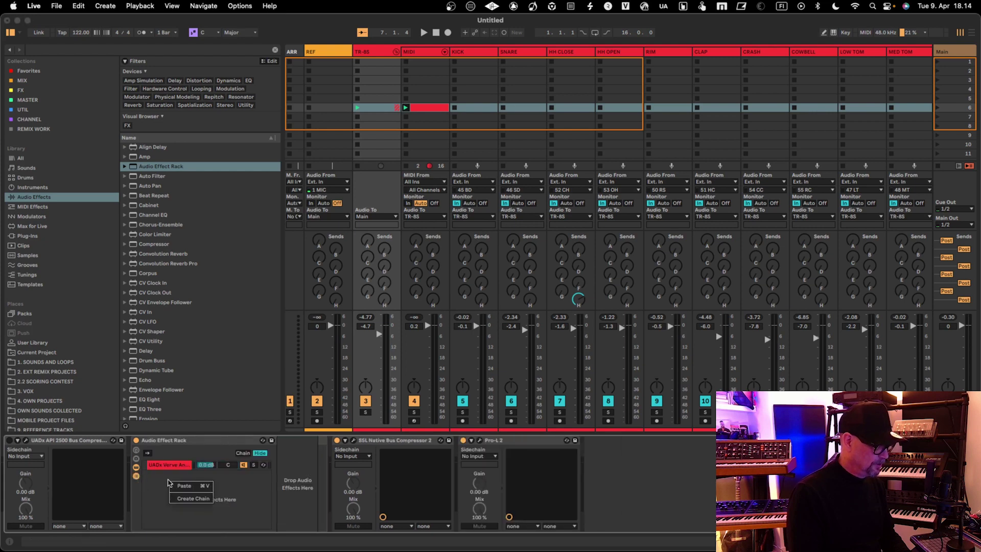
click(188, 499)
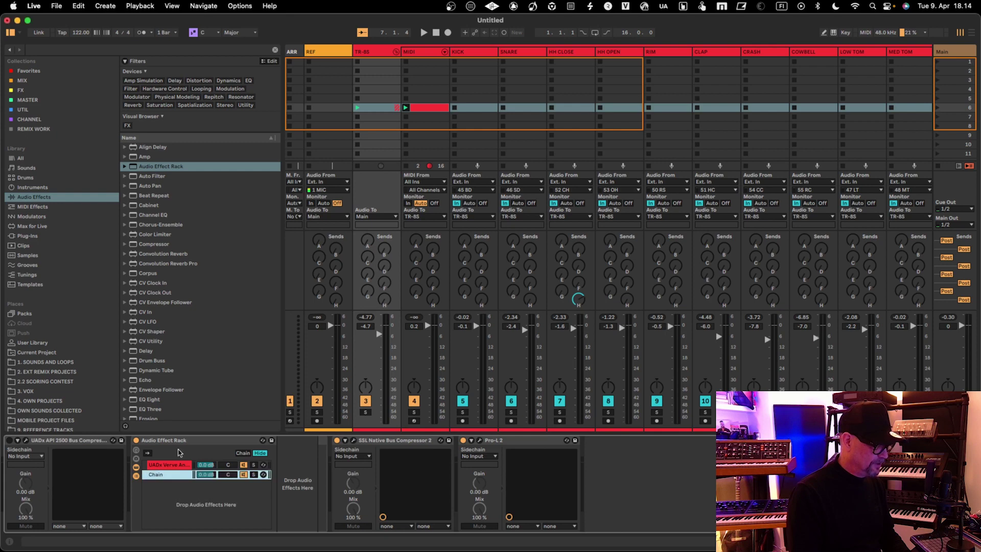
click(173, 466)
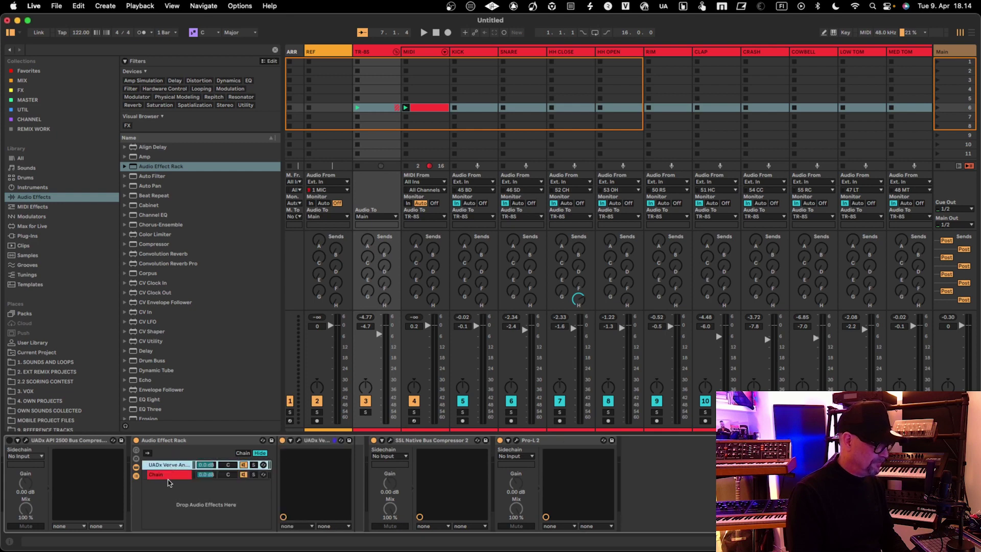
click(170, 475)
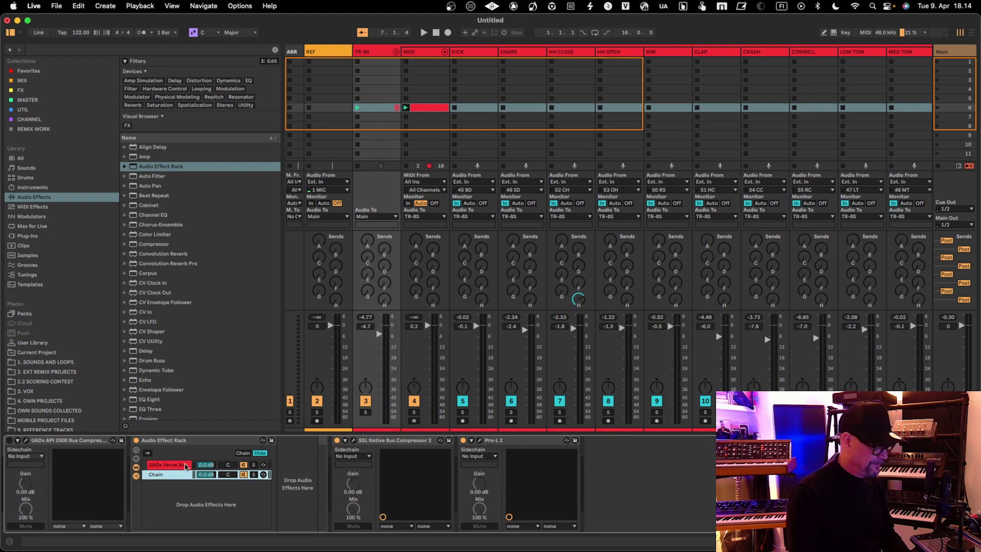
Show the chain select zones and extend both chains' zones across the full 0 to 127 range.
click(243, 454)
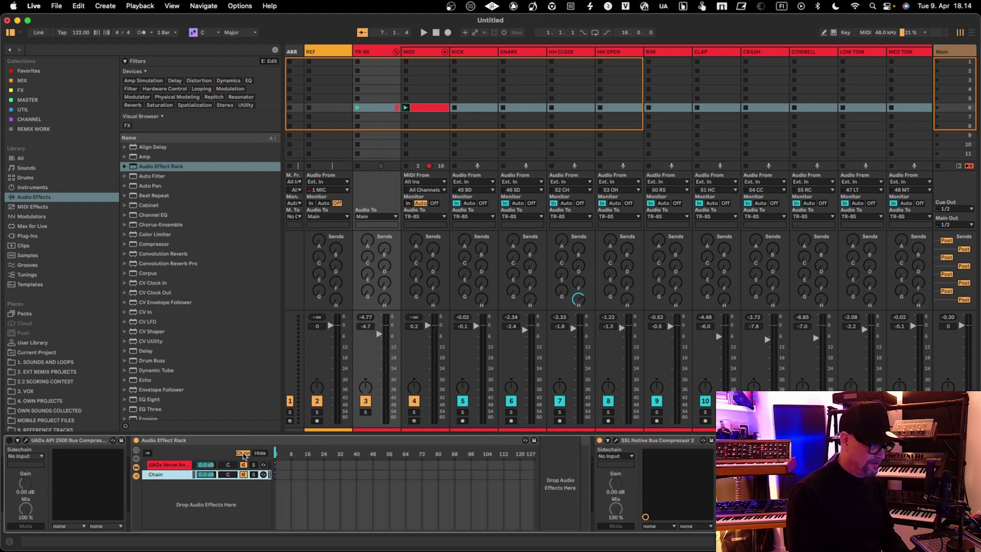
click(265, 476)
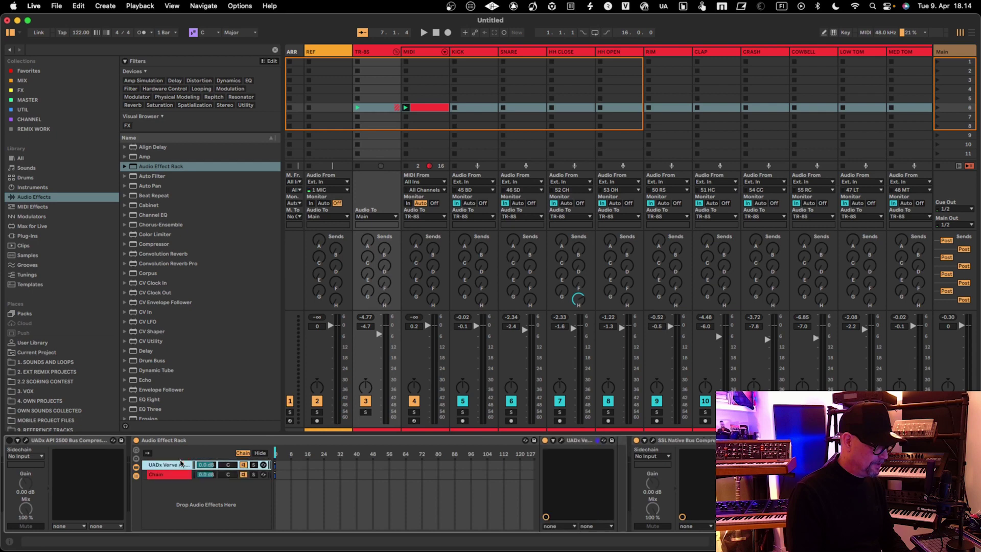
drag(276, 466, 561, 462)
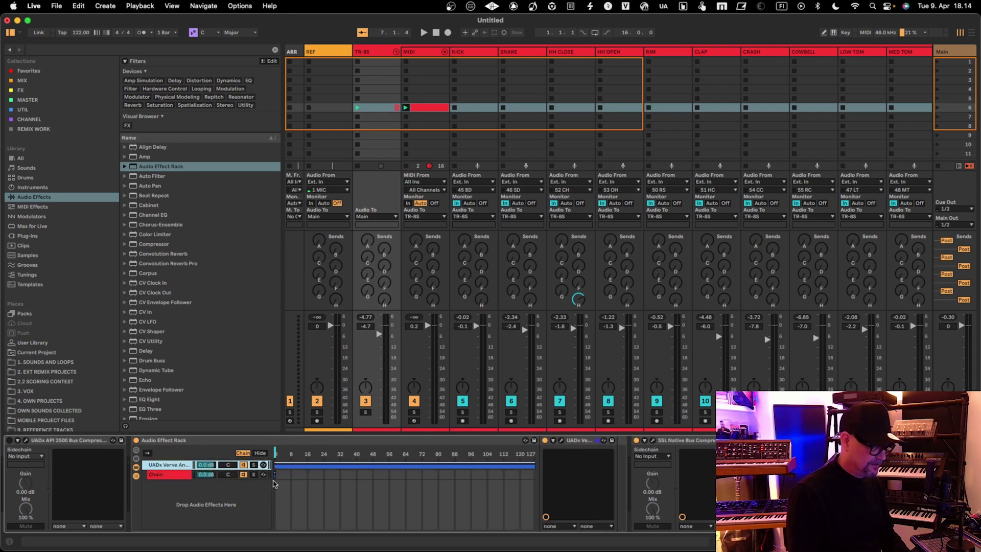
drag(277, 476, 548, 461)
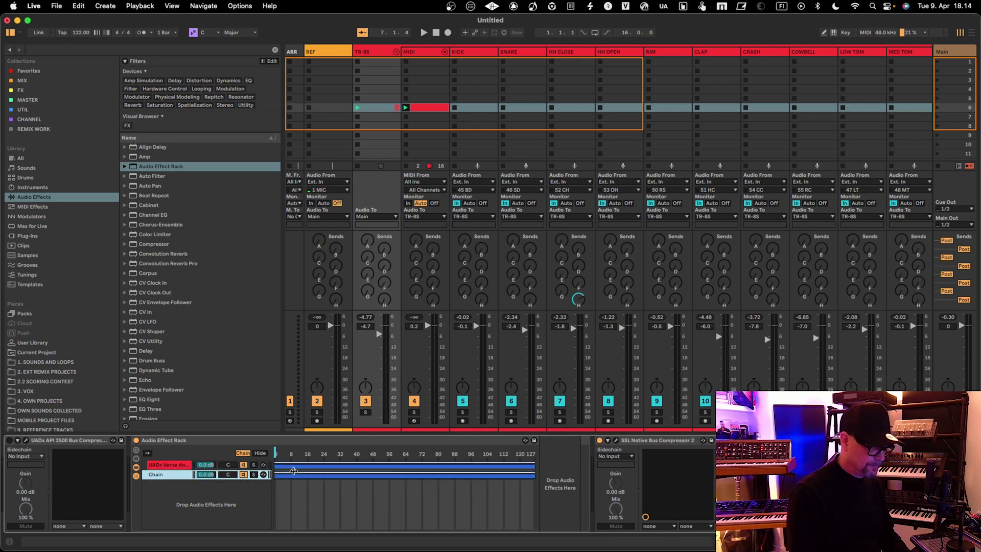
Crossfade the two zones, fading the Verve chain in and the empty chain out across 0 to 127.
click(276, 465)
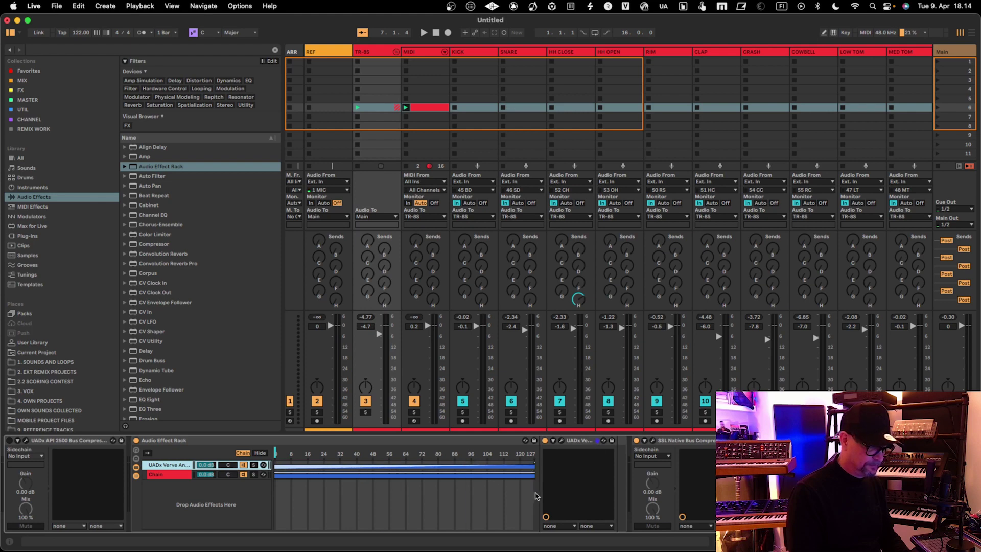
click(534, 473)
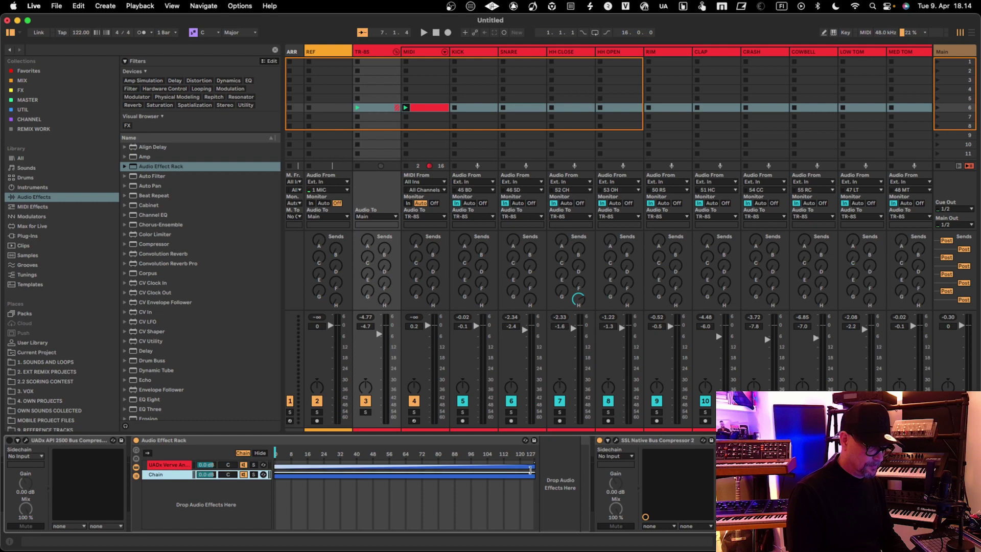
drag(533, 471, 576, 542)
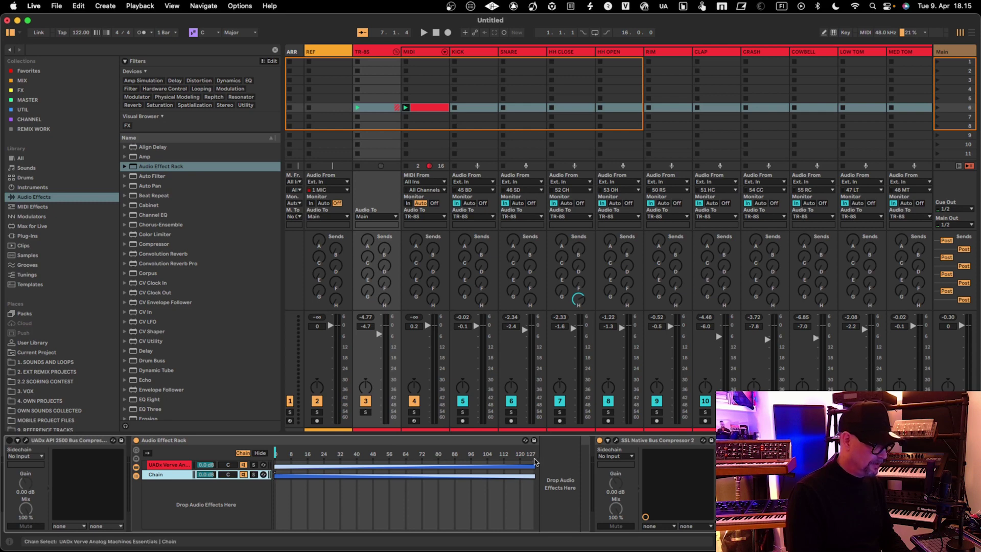
Show the rack's macro controls and map the chain selector to Macro 1.
click(143, 450)
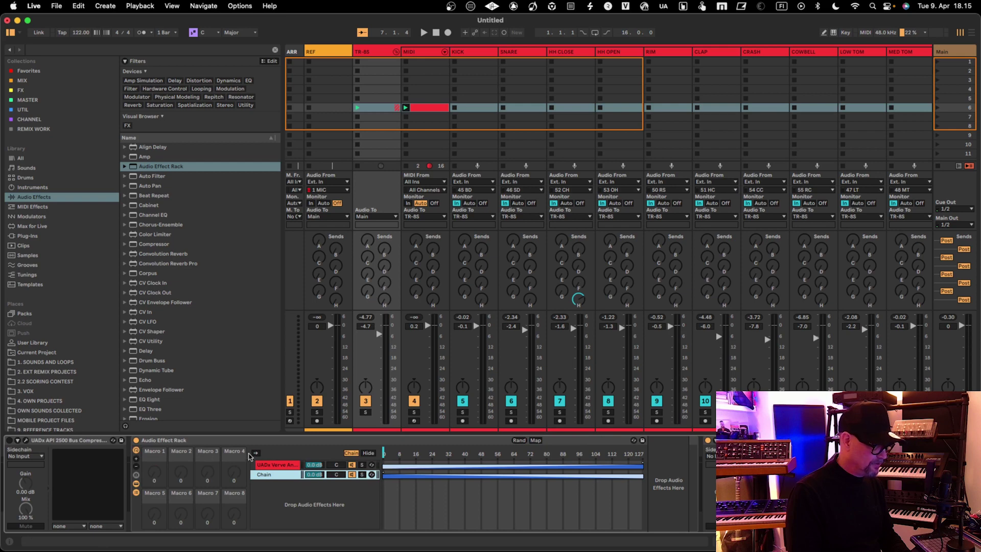
click(155, 468)
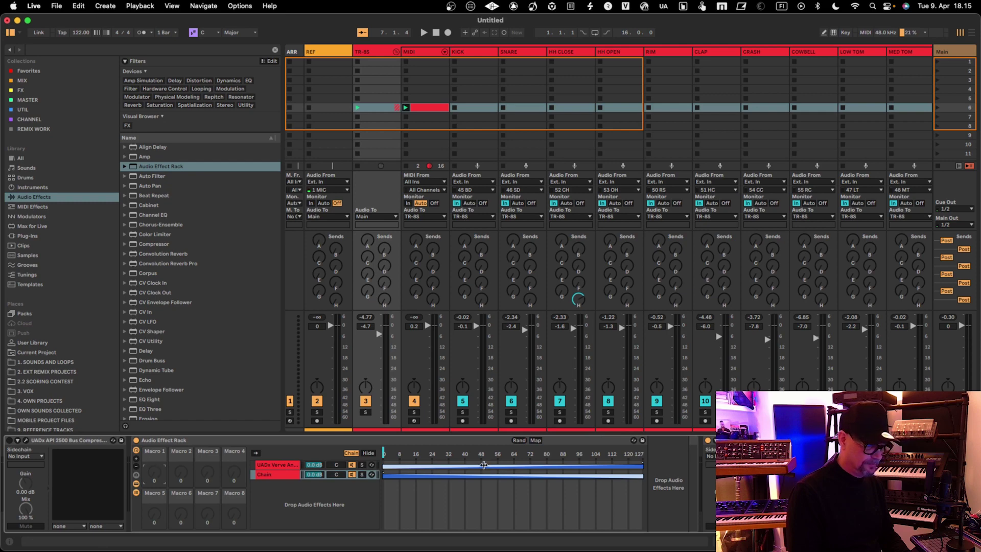
scroll(484, 464, right, 2)
drag(384, 457, 400, 456)
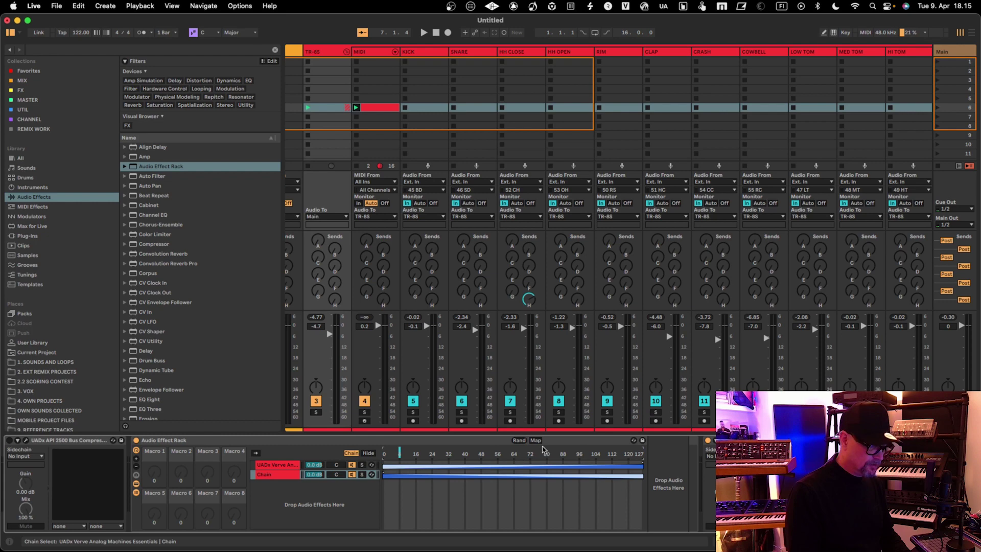
click(535, 440)
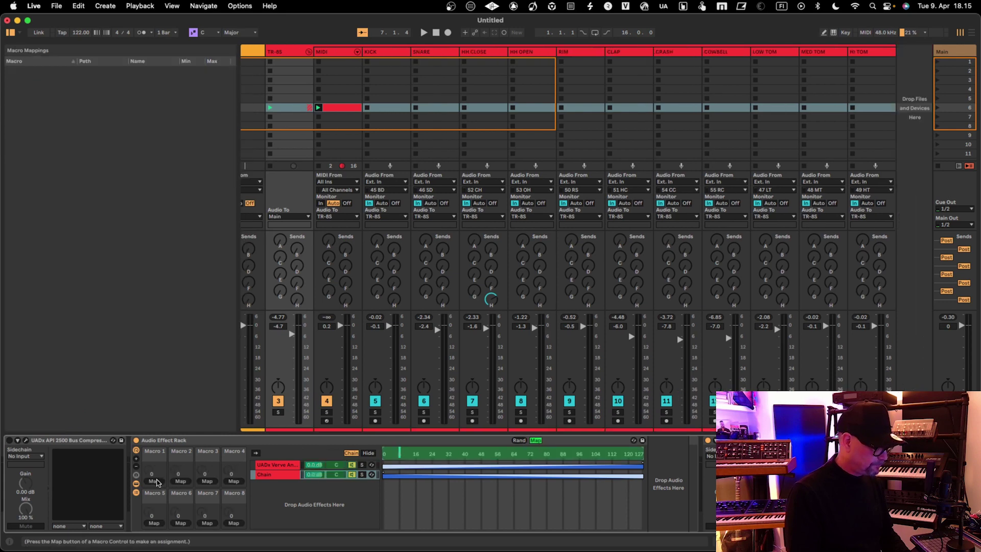
click(155, 481)
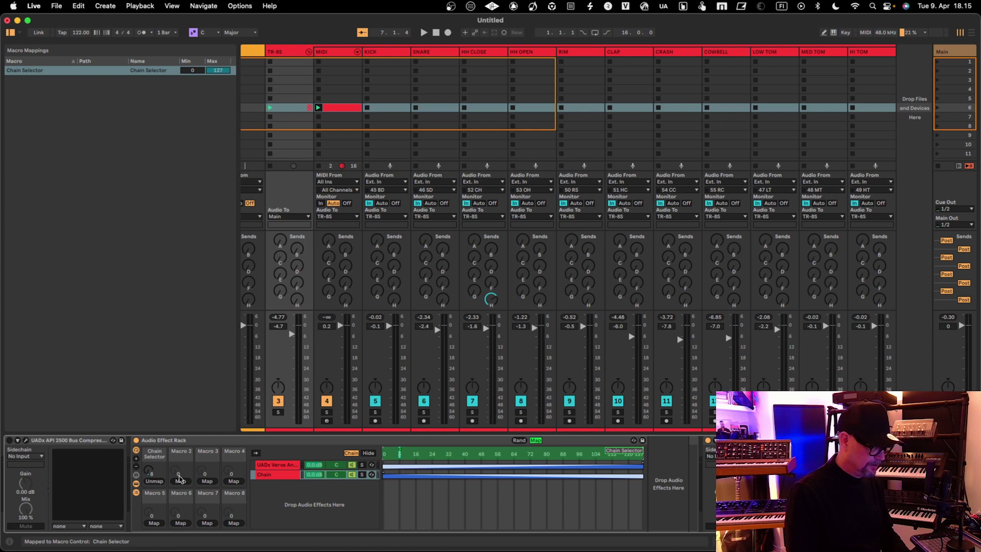
click(536, 440)
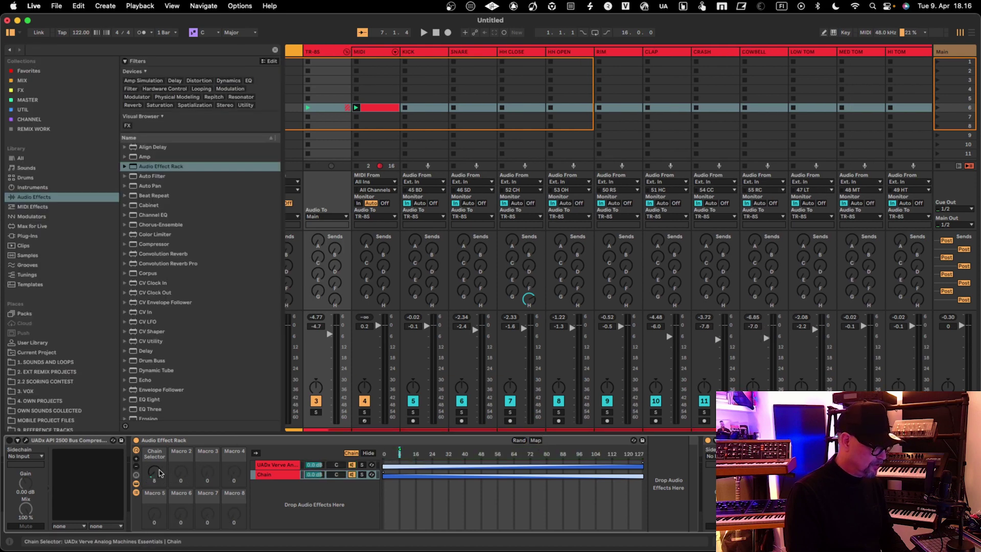
Play the pattern and audition the blend by sweeping the Chain Selector macro from 0 to 127 and back to 81.
mouse_move(160, 473)
mouse_down()
mouse_move(197, 443)
mouse_move(196, 398)
mouse_move(160, 531)
mouse_move(164, 424)
mouse_move(171, 414)
mouse_move(136, 542)
mouse_up()
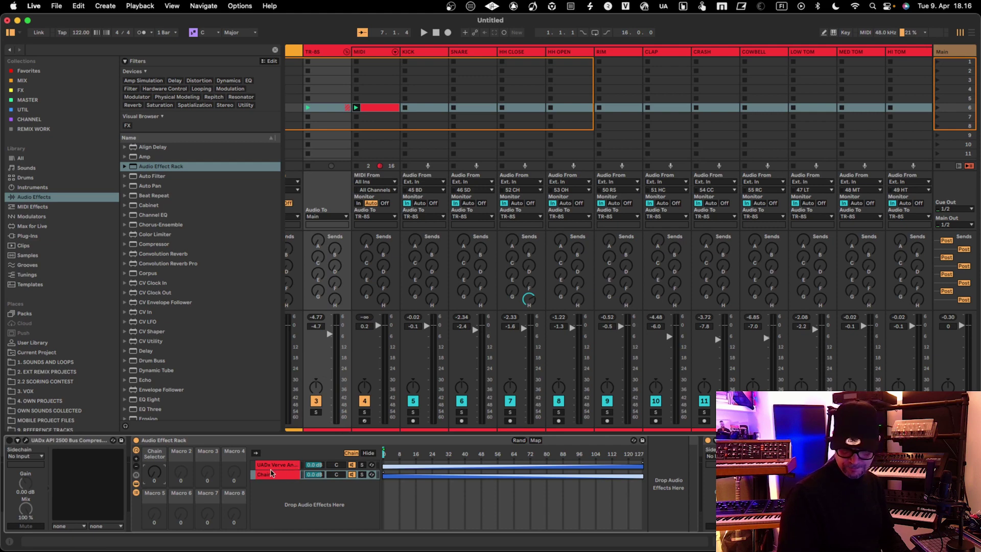
key(space)
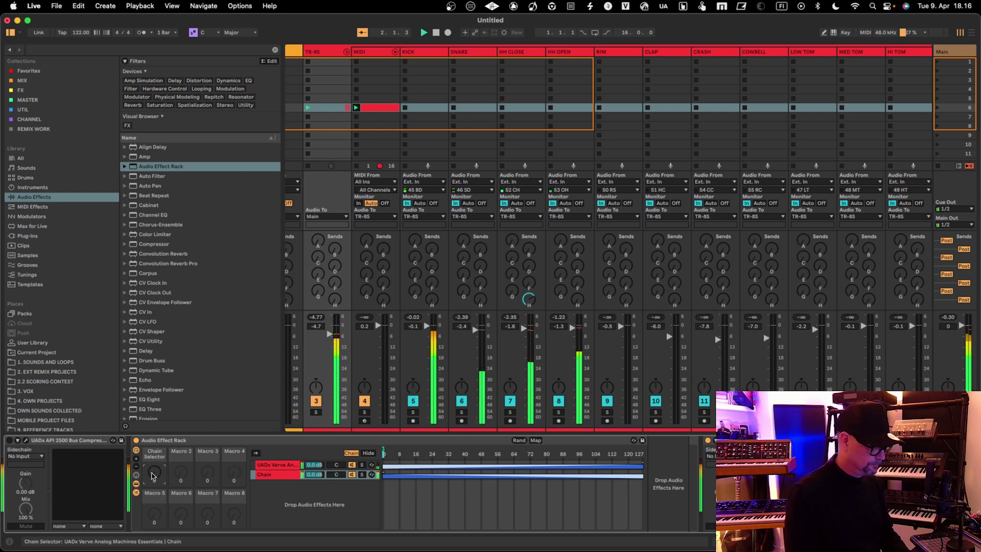
drag(154, 472, 165, 388)
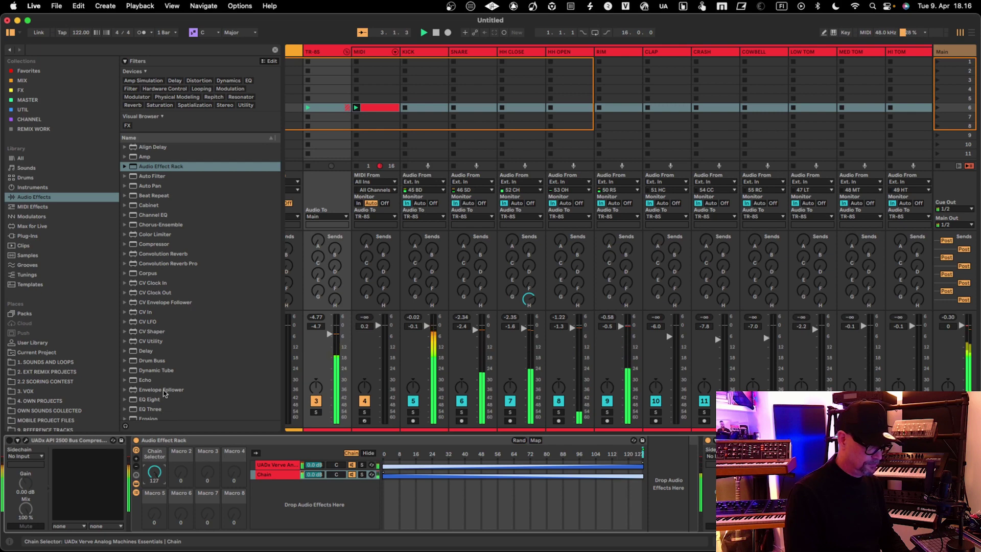
mouse_move(165, 388)
mouse_down()
mouse_move(148, 449)
mouse_move(148, 433)
mouse_up()
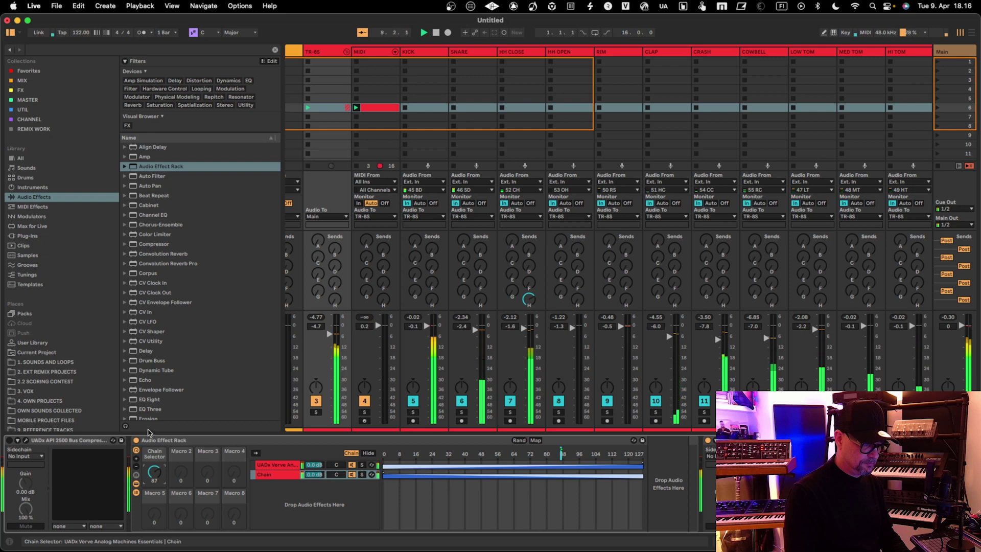
mouse_move(149, 432)
mouse_down()
mouse_move(151, 425)
mouse_move(152, 435)
mouse_up()
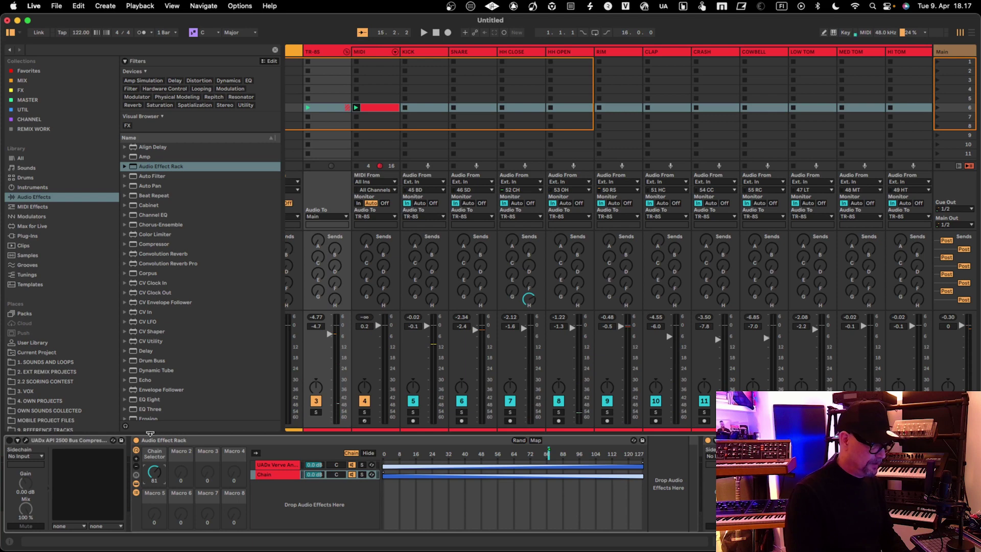
Open the UADx Verve plug-in from its chain and rename the Chain Selector macro as DRY / WET.
click(282, 467)
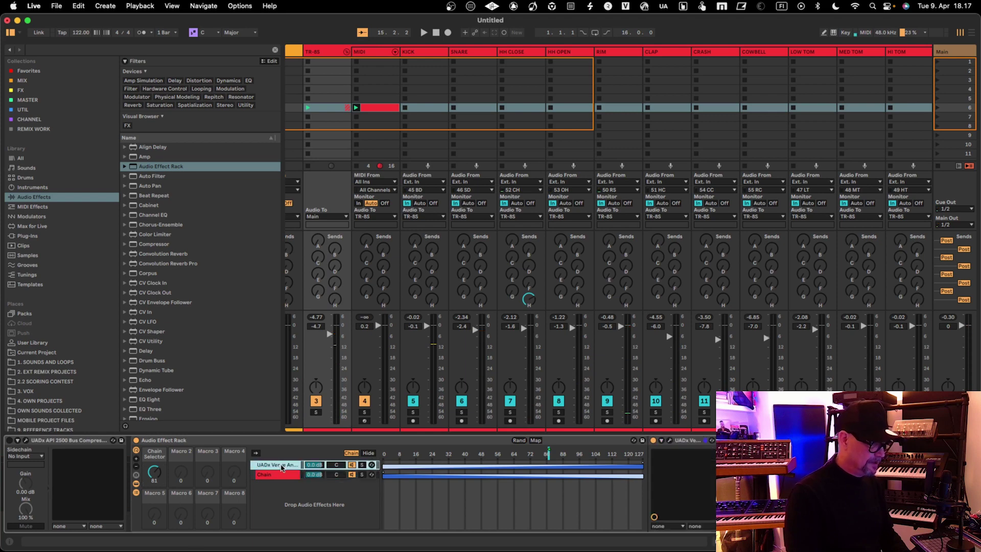
click(670, 441)
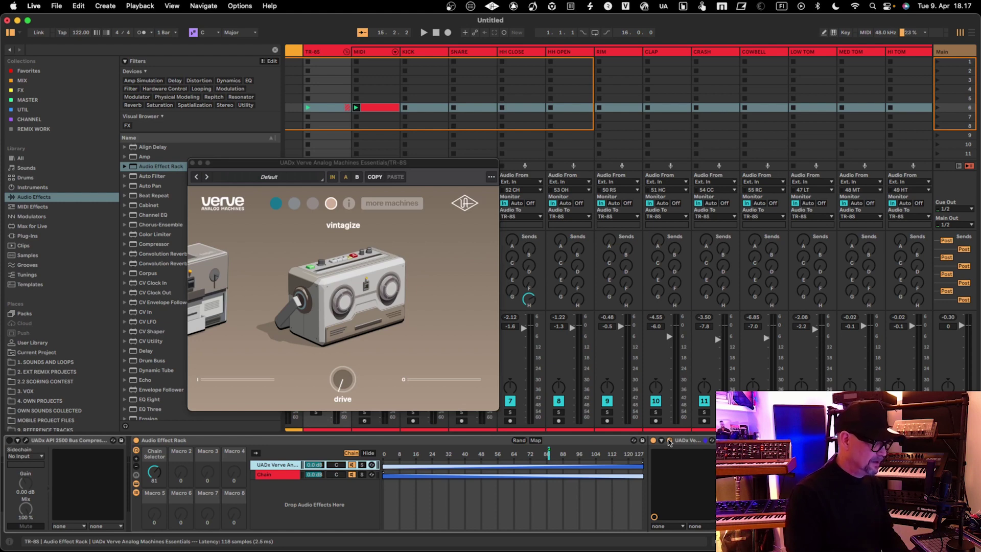
click(153, 456)
text(DRY / WET)
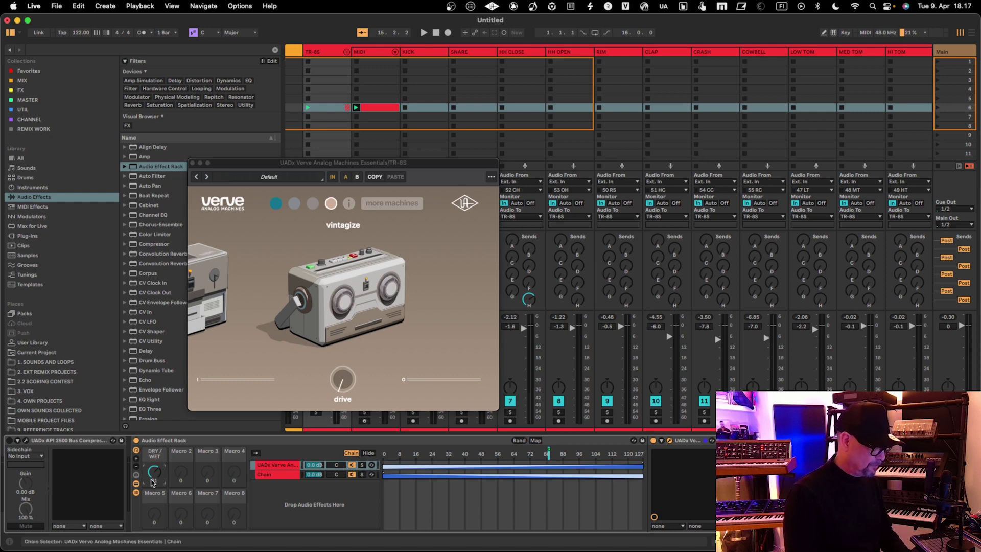
Start playback, raise the DRY / WET macro to 127 and set Verve's drive to about 34.
mouse_move(165, 467)
mouse_down()
mouse_move(161, 484)
mouse_move(167, 453)
mouse_up()
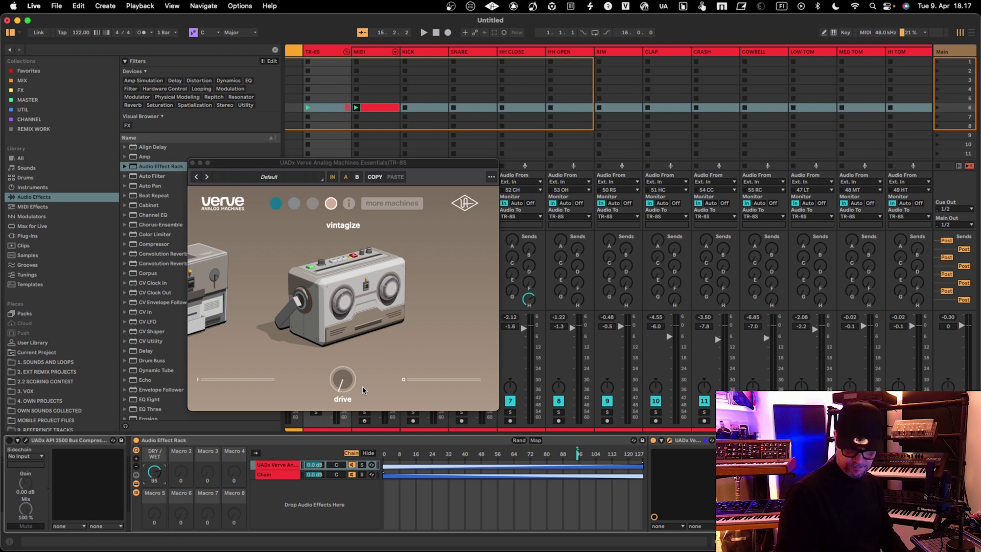
key(space)
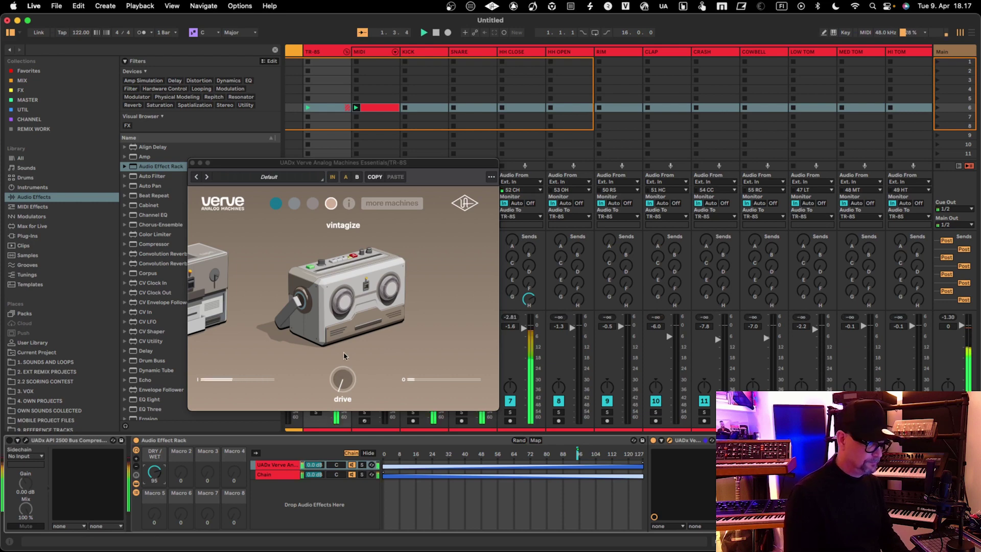
click(342, 382)
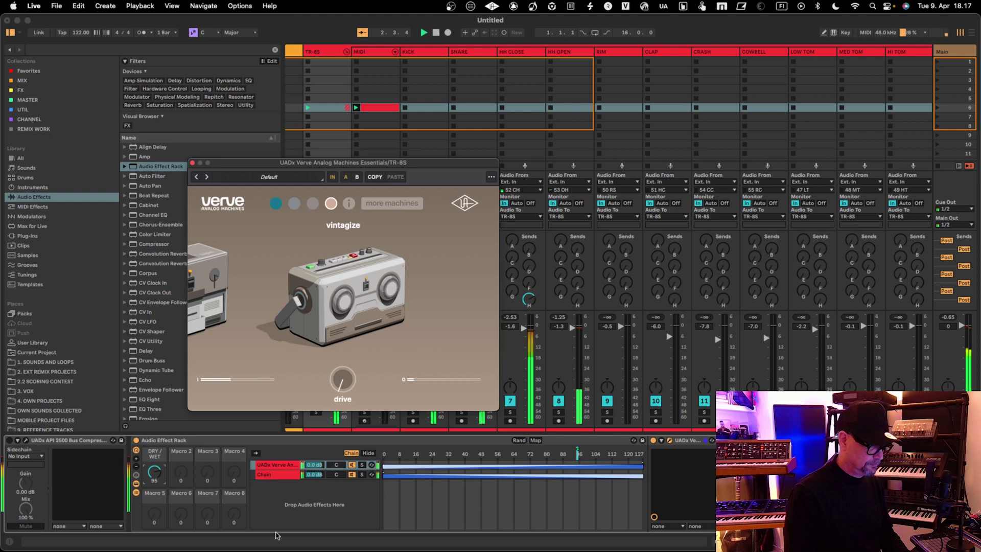
drag(154, 473, 155, 449)
drag(342, 379, 352, 344)
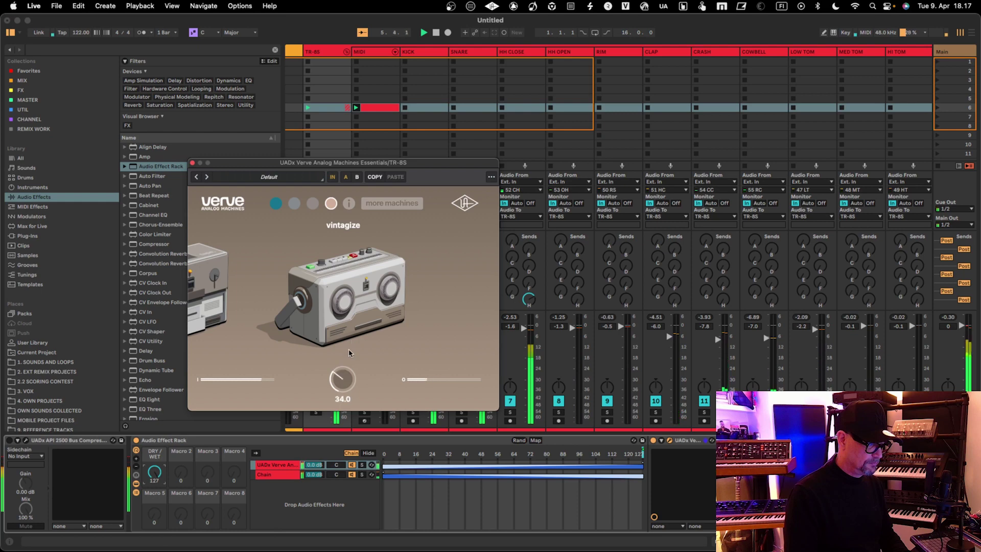
Sweep the DRY / WET macro down and up during playback and settle it at about 70.
drag(155, 472, 153, 500)
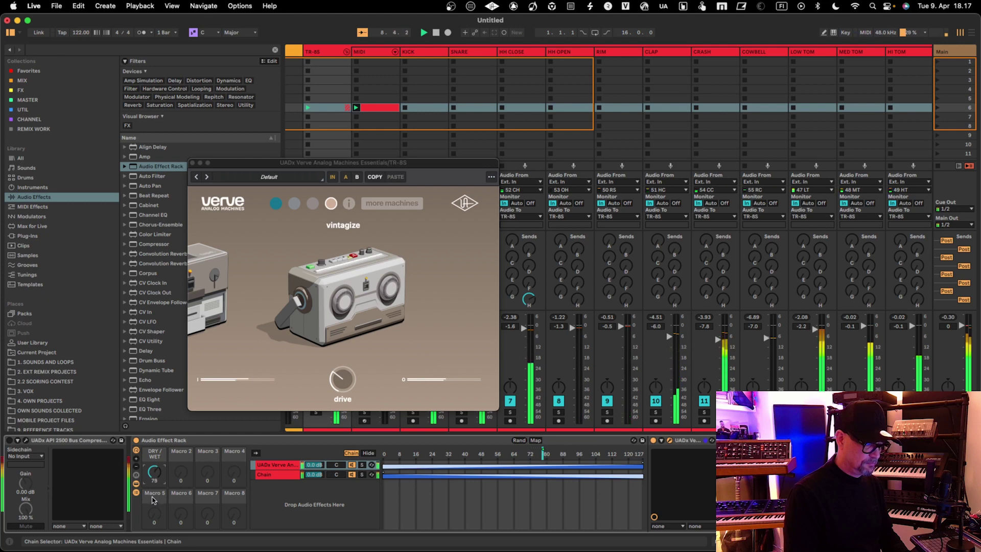
drag(152, 500, 139, 551)
drag(150, 479, 146, 491)
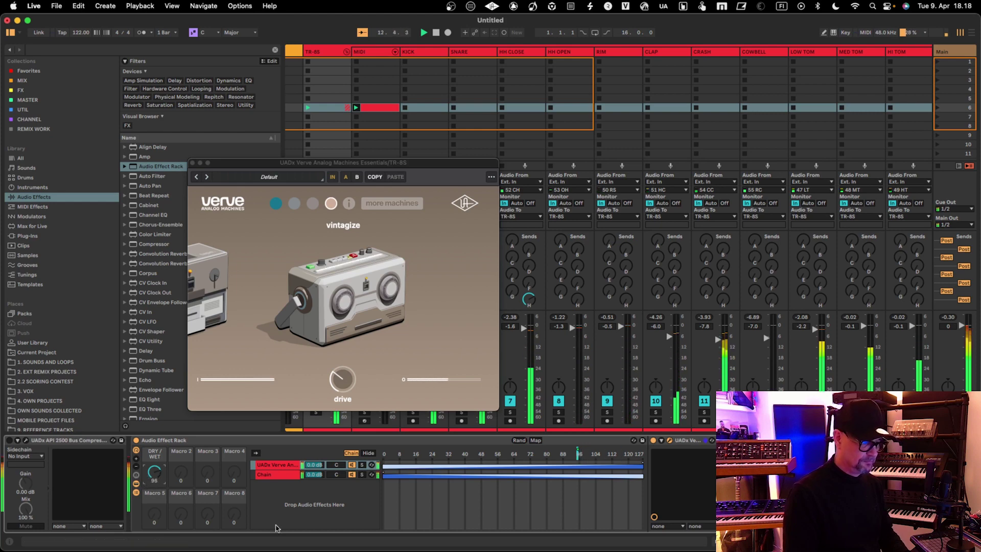
drag(158, 477, 161, 473)
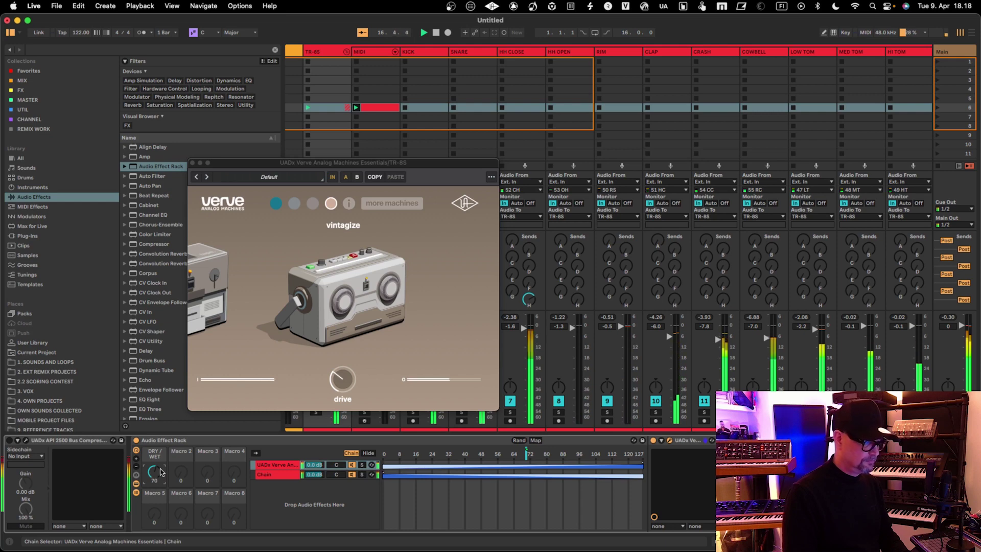